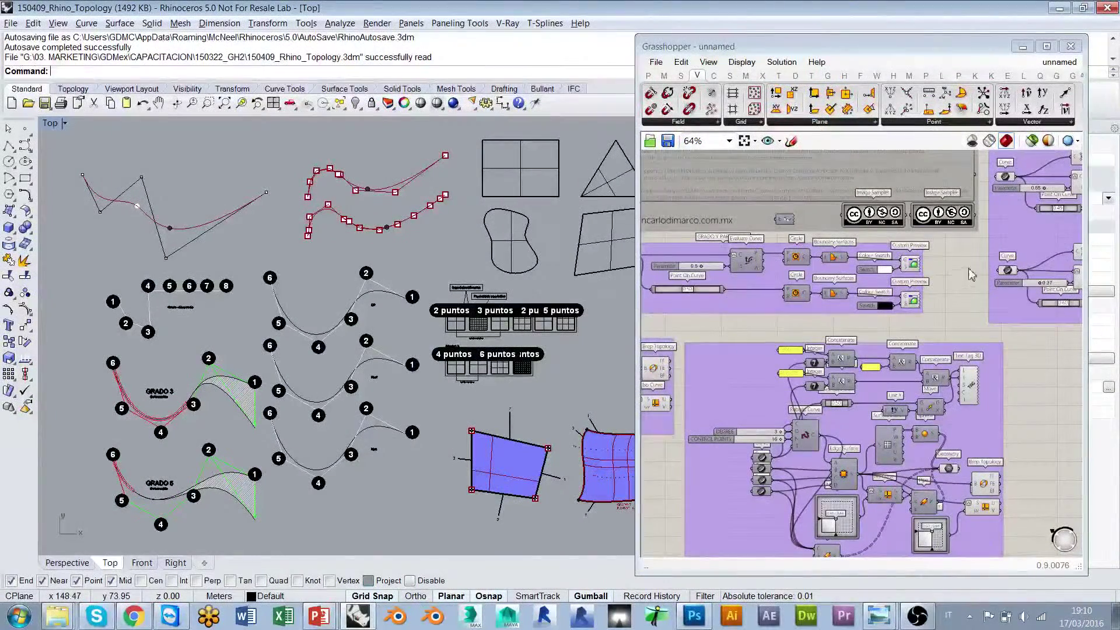
Step: Highlight all the curve examples and the surface examples in the Top view, and finish with nothing selected
{"action": "right_click_drag", "start_coordinate": [773, 291], "coordinate": [865, 304]}
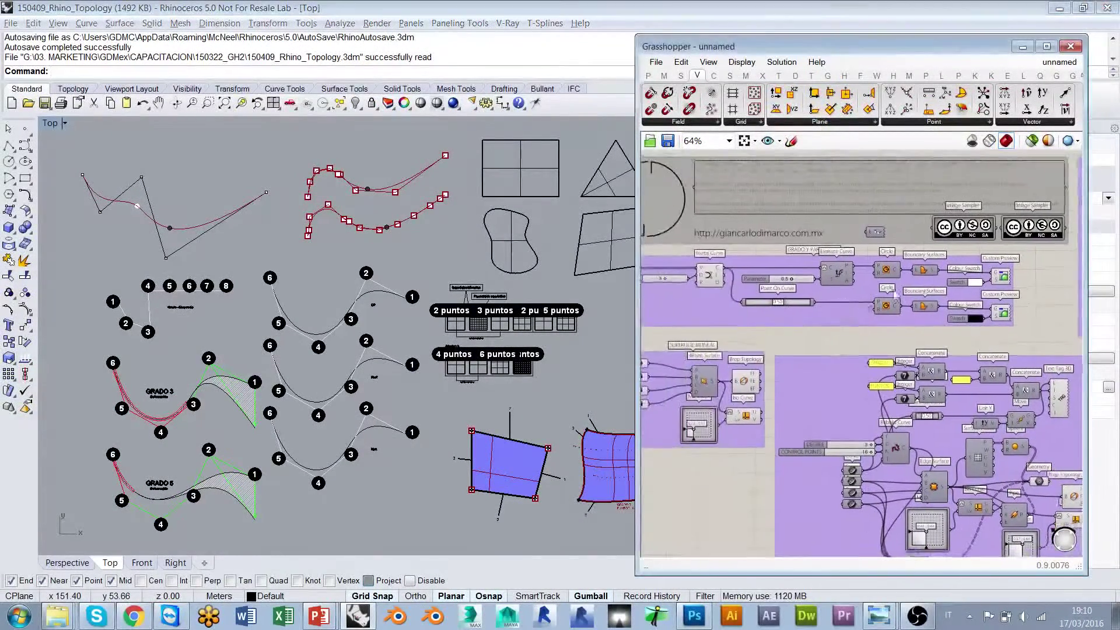
{"action": "scroll", "coordinate": [865, 305], "scroll_direction": "down", "scroll_amount": 2}
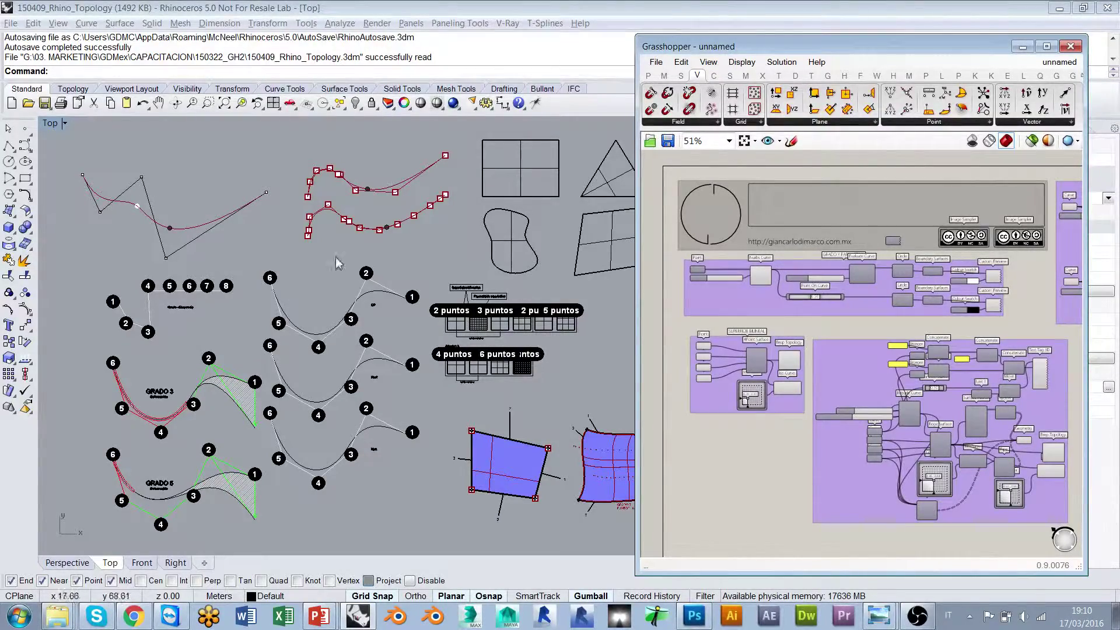
{"action": "right_click_drag", "start_coordinate": [243, 281], "coordinate": [306, 263]}
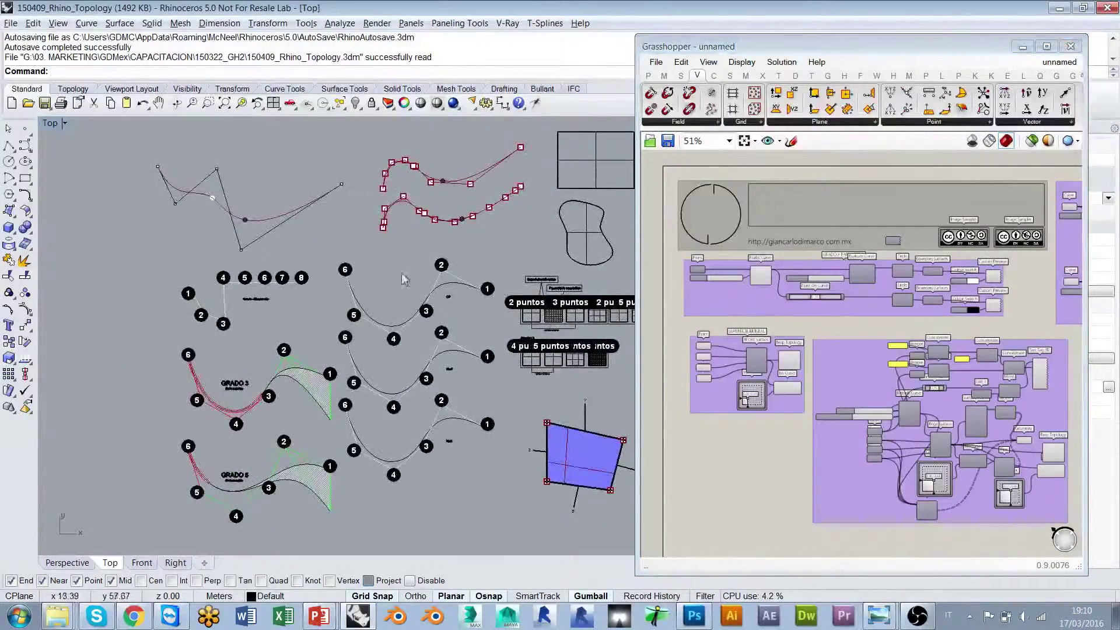
{"action": "right_click_drag", "start_coordinate": [444, 260], "coordinate": [306, 275]}
{"action": "scroll", "coordinate": [306, 275], "scroll_direction": "down", "scroll_amount": 2}
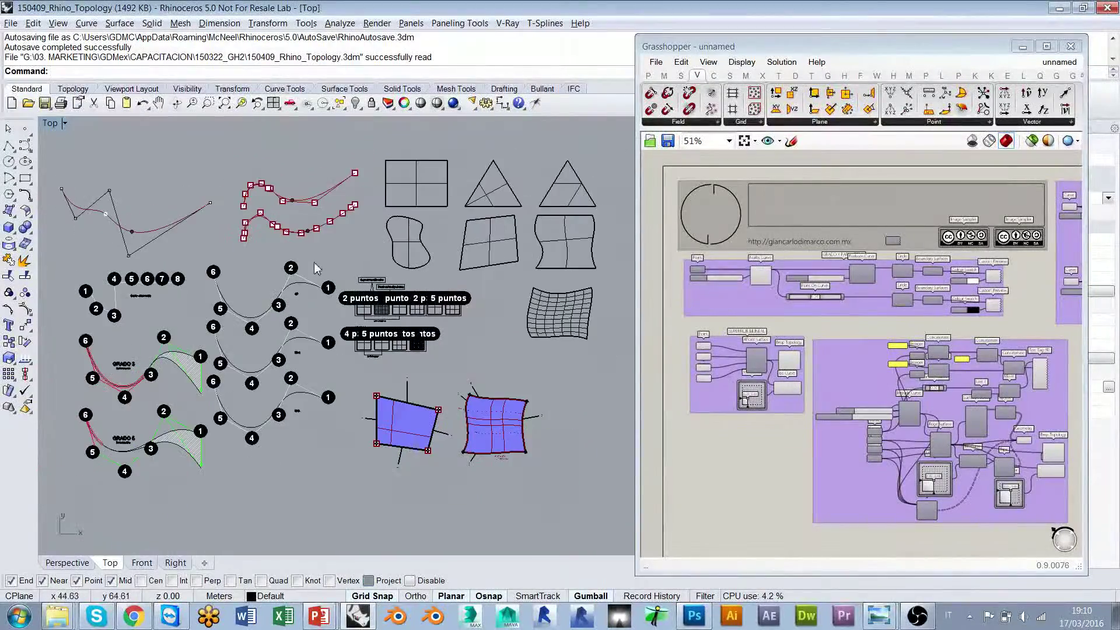
{"action": "left_click_drag", "start_coordinate": [51, 158], "coordinate": [350, 502]}
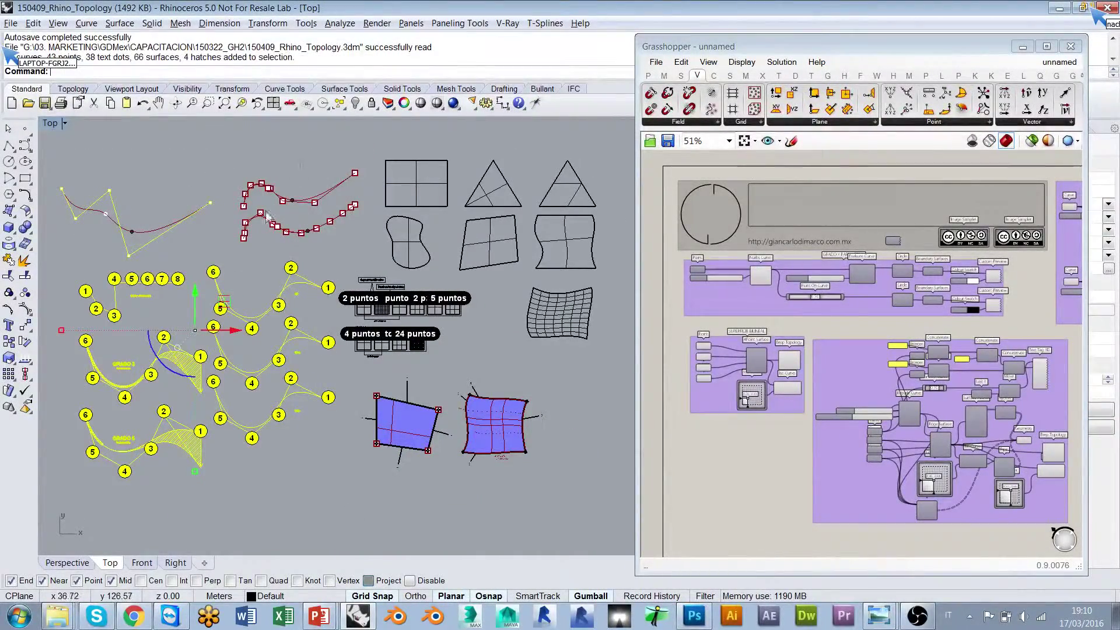
{"action": "left_click", "coordinate": [298, 199], "text": "shift"}
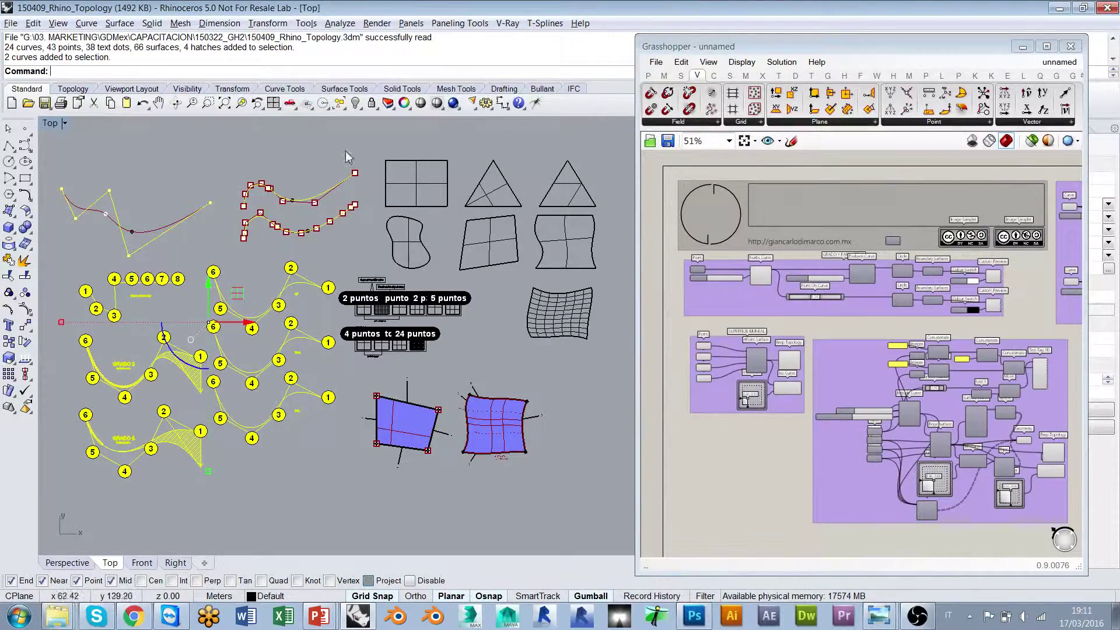
{"action": "left_click_drag", "start_coordinate": [345, 139], "coordinate": [617, 466]}
{"action": "left_click", "coordinate": [454, 340]}
Step: Examine the curve diagrams in the Top view, from the control-polygon curve down to the GRADO 3 and GRADO 5 deformation examples
{"action": "scroll", "coordinate": [417, 291], "scroll_direction": "up", "scroll_amount": 4}
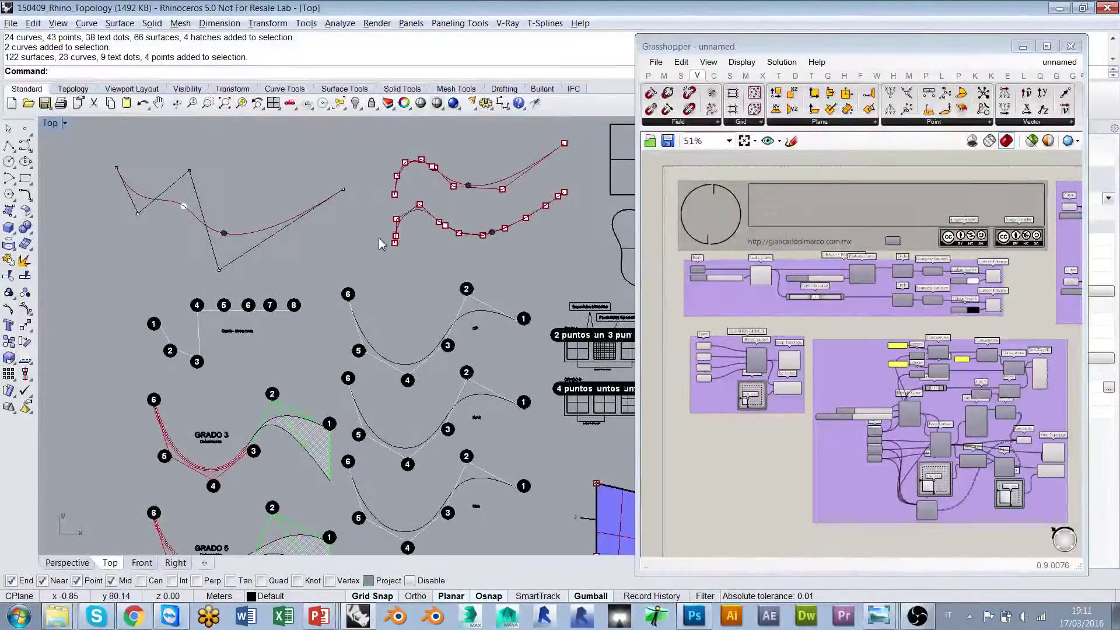
{"action": "scroll", "coordinate": [380, 243], "scroll_direction": "down", "scroll_amount": 2}
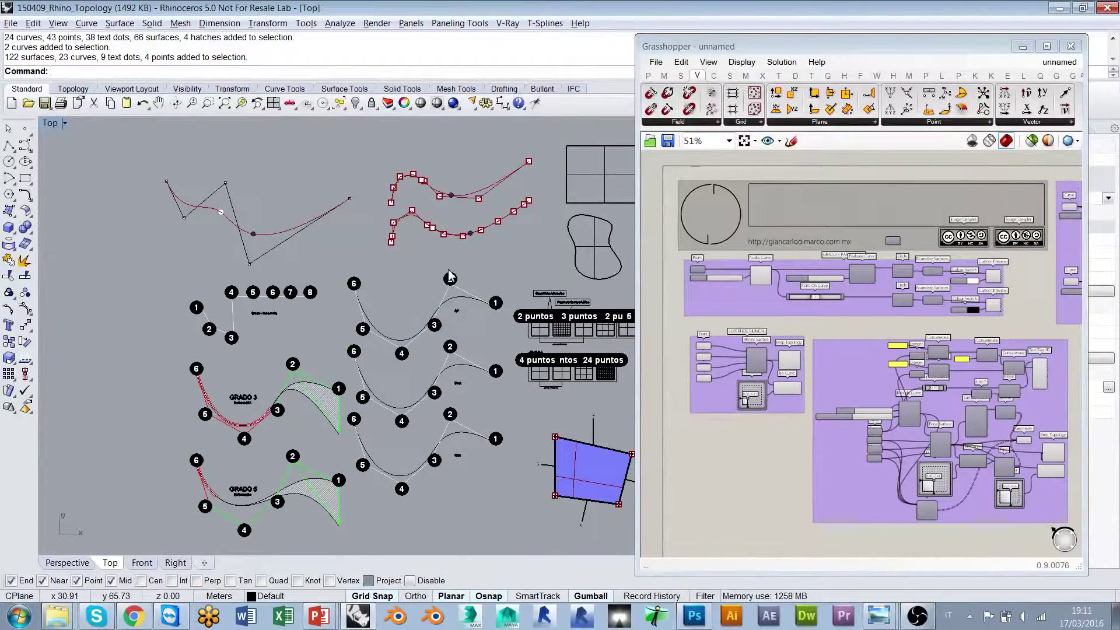
{"action": "right_click_drag", "start_coordinate": [258, 396], "coordinate": [262, 330]}
{"action": "scroll", "coordinate": [367, 289], "scroll_direction": "up", "scroll_amount": 4}
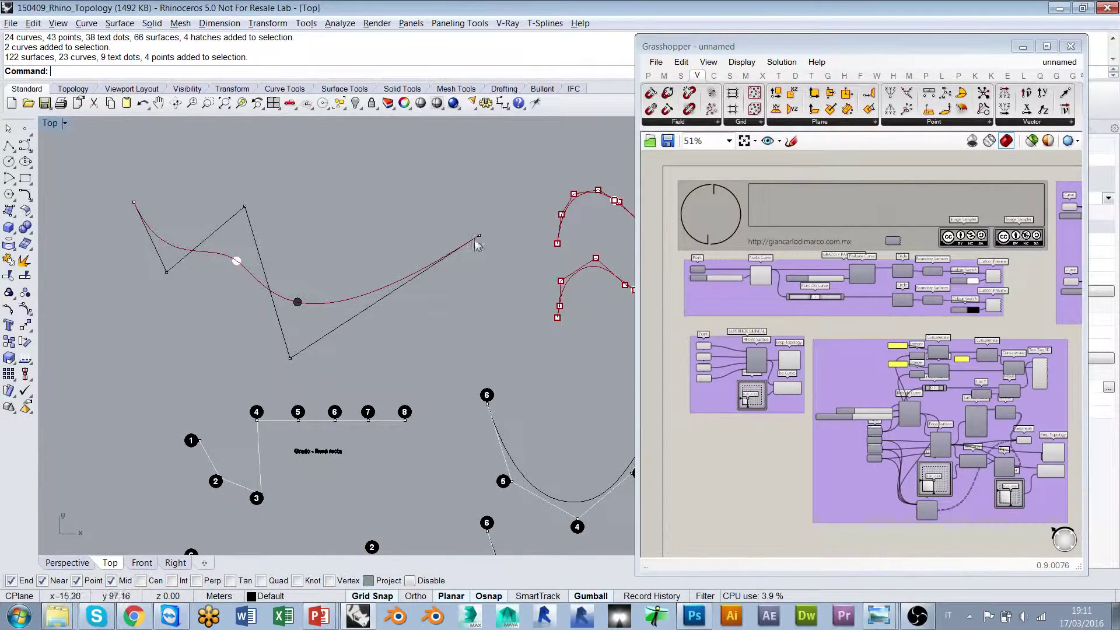
{"action": "right_click_drag", "start_coordinate": [379, 433], "coordinate": [366, 206]}
{"action": "scroll", "coordinate": [358, 231], "scroll_direction": "up", "scroll_amount": 2}
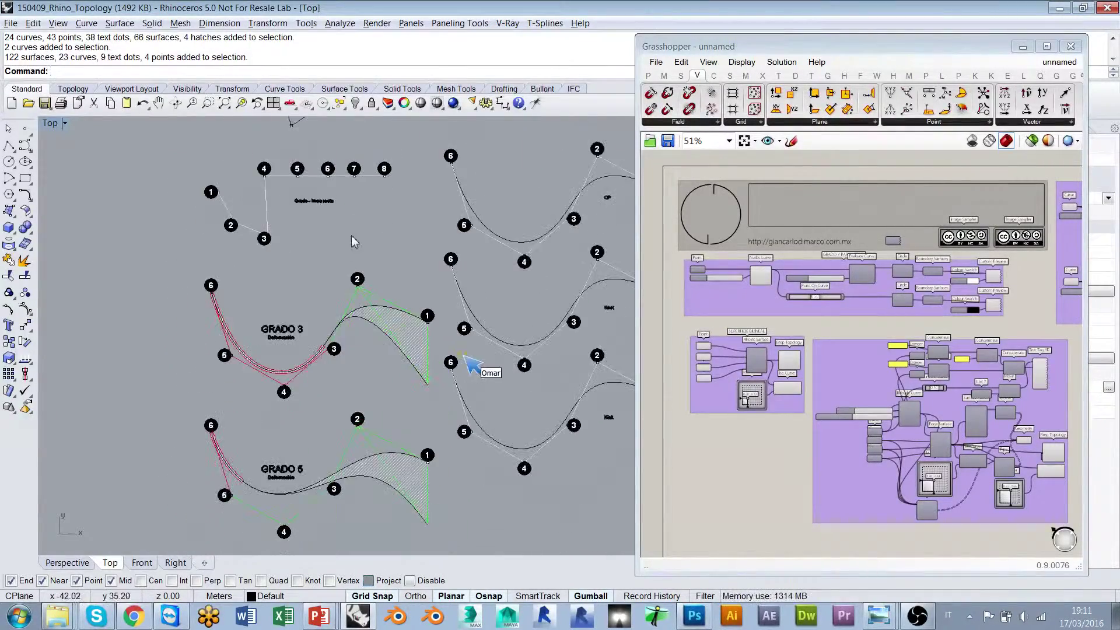
{"action": "right_click_drag", "start_coordinate": [373, 432], "coordinate": [339, 277]}
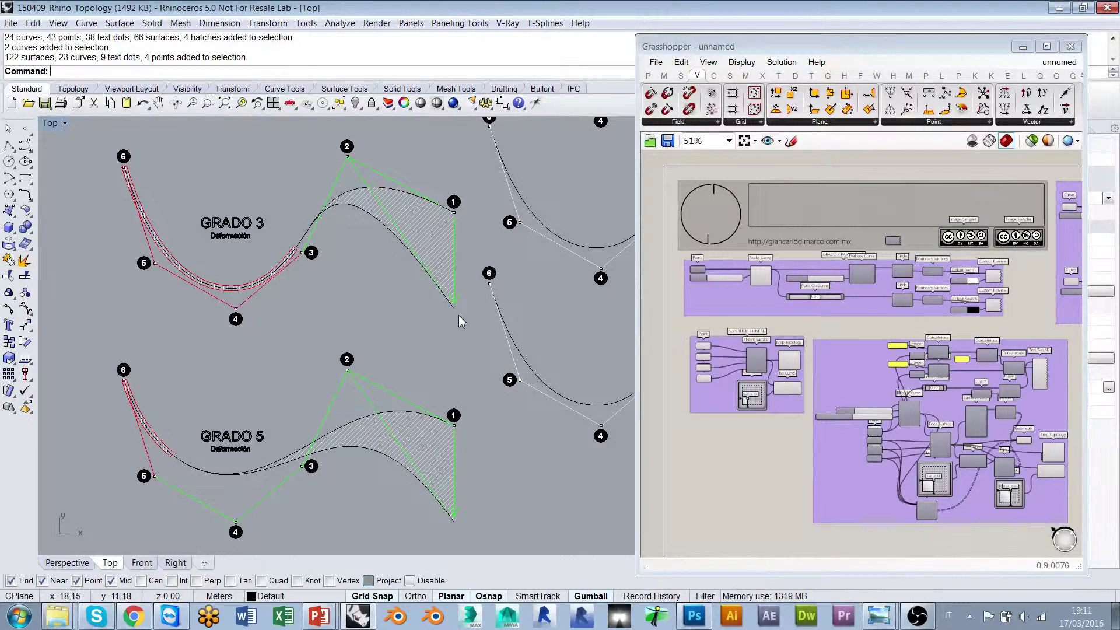
Step: Switch to Chrome and search Google for "nurbs wikipedia" in a new tab
{"action": "left_click", "coordinate": [139, 612]}
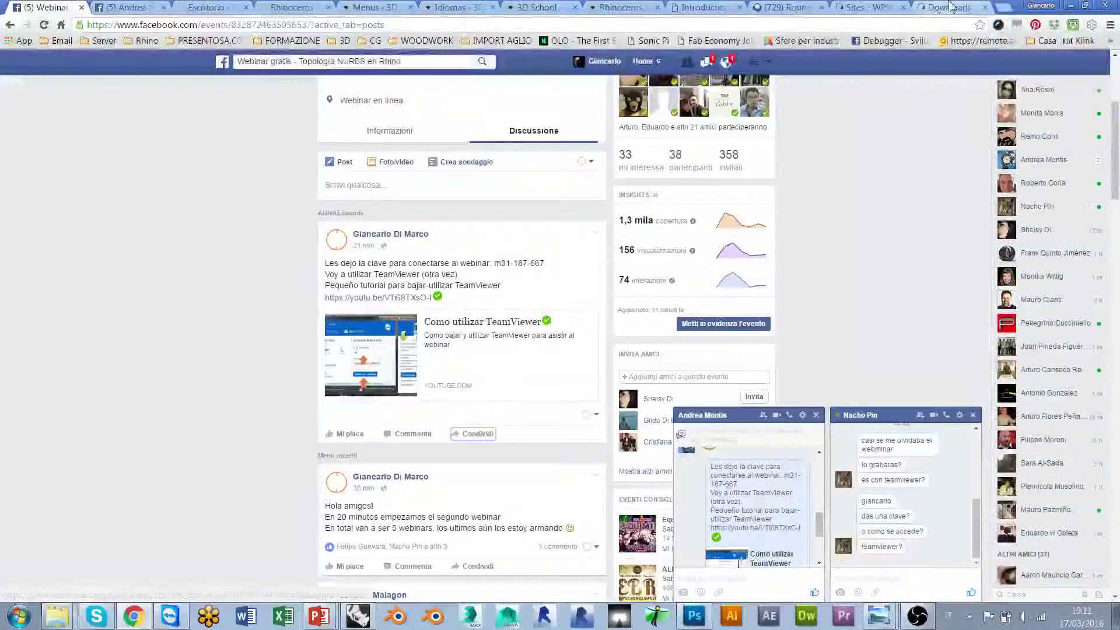
{"action": "left_click", "coordinate": [1002, 7]}
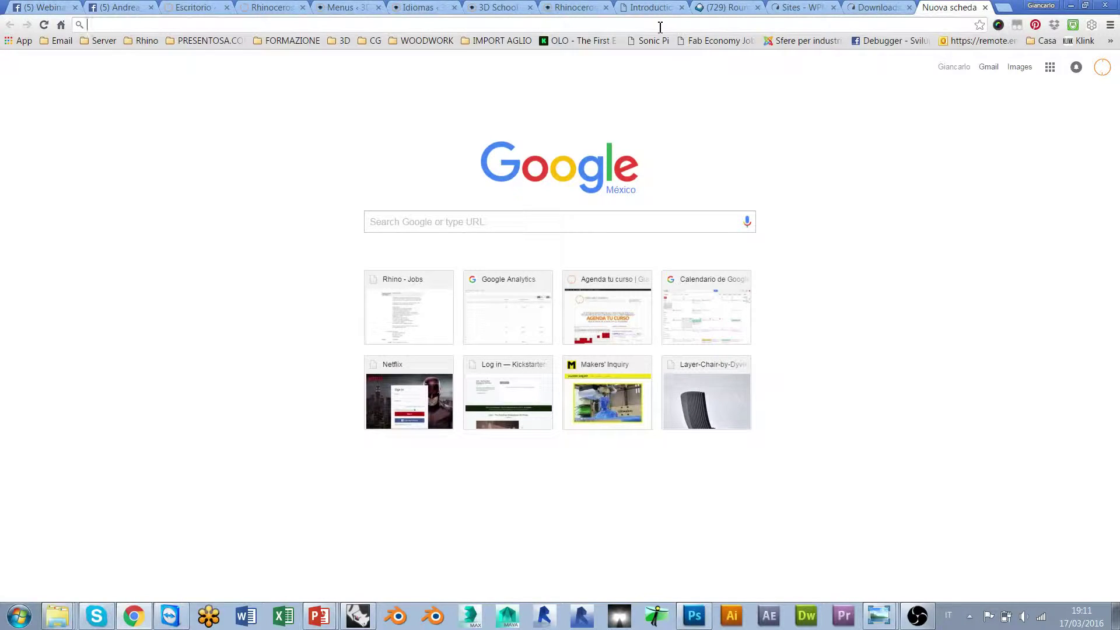
{"action": "type", "text": "nurbs wikipedia"}
{"action": "key", "text": "Return"}
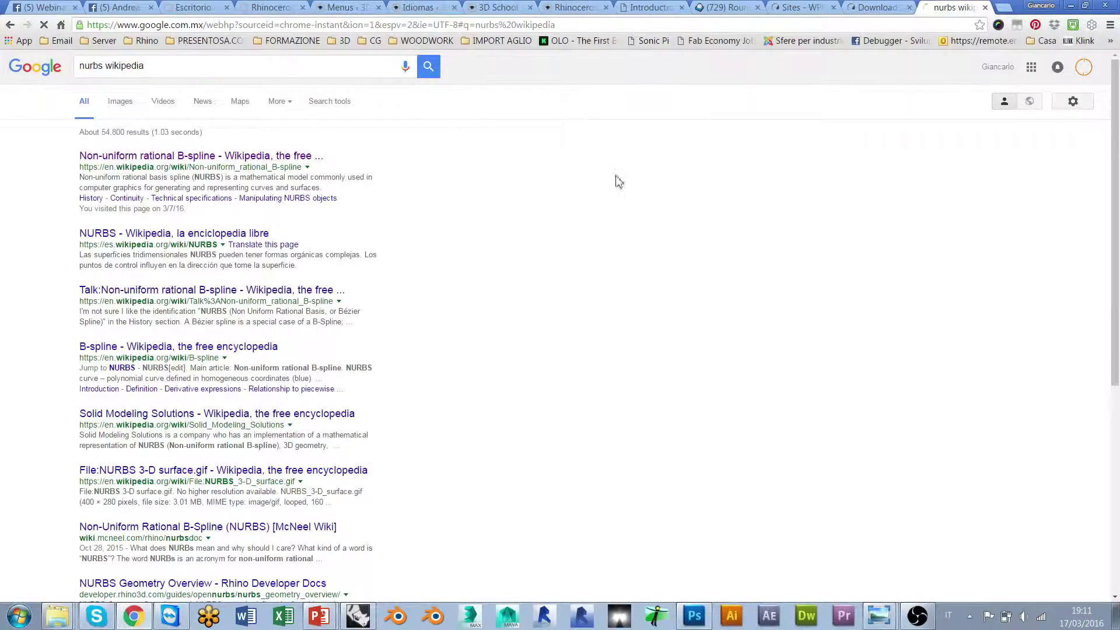
Step: Open the English Wikipedia article on non-uniform rational B-splines and read the formula under "General form of a NURBS curve"
{"action": "scroll", "coordinate": [350, 201], "scroll_direction": "down", "scroll_amount": 2}
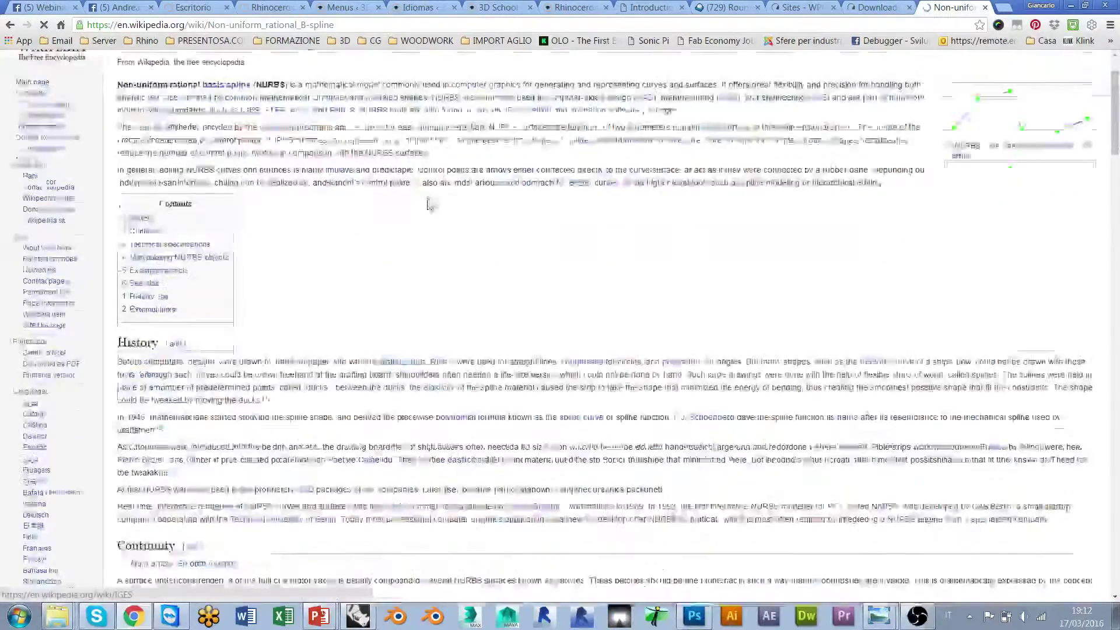
{"action": "scroll", "coordinate": [429, 204], "scroll_direction": "down", "scroll_amount": 20}
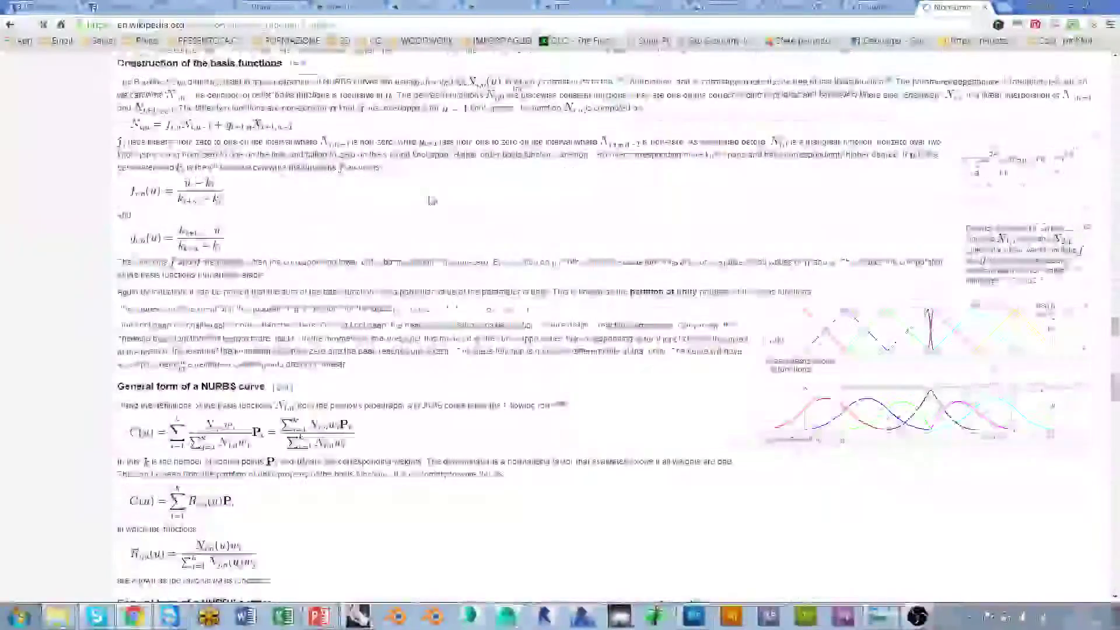
{"action": "scroll", "coordinate": [432, 201], "scroll_direction": "down", "scroll_amount": 5}
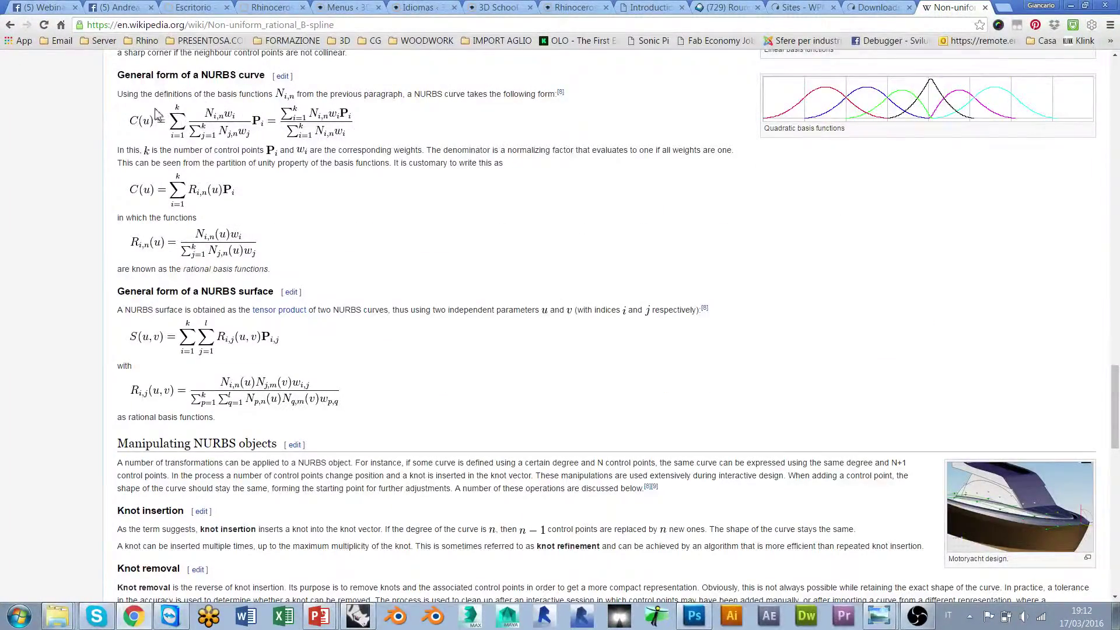
{"action": "scroll", "coordinate": [156, 114], "scroll_direction": "up", "scroll_amount": 3, "text": "ctrl"}
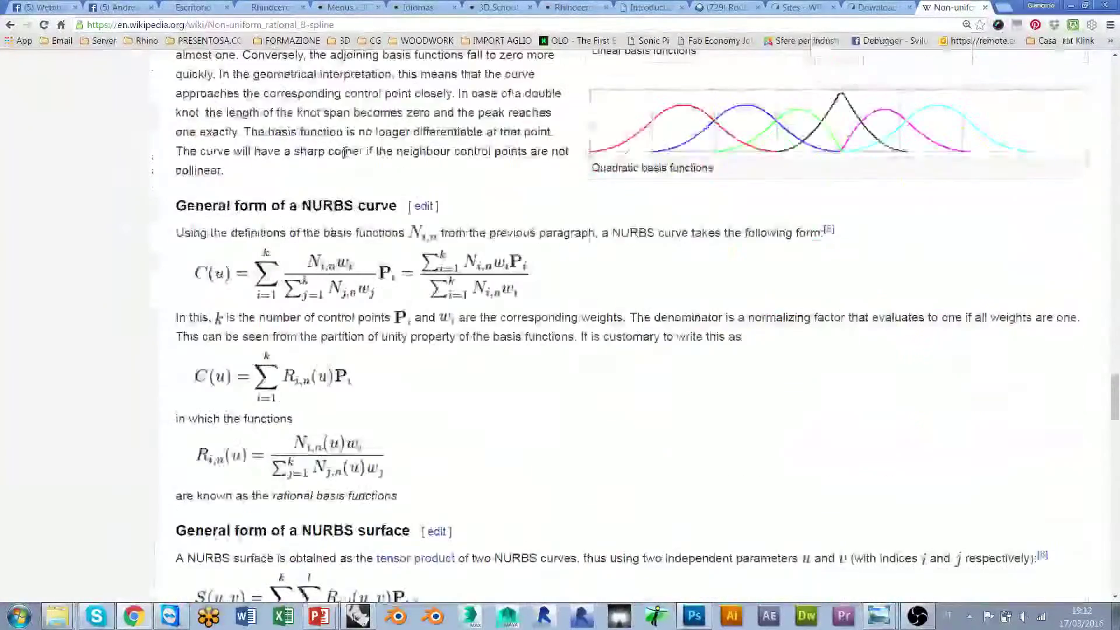
{"action": "scroll", "coordinate": [344, 153], "scroll_direction": "down", "scroll_amount": 1}
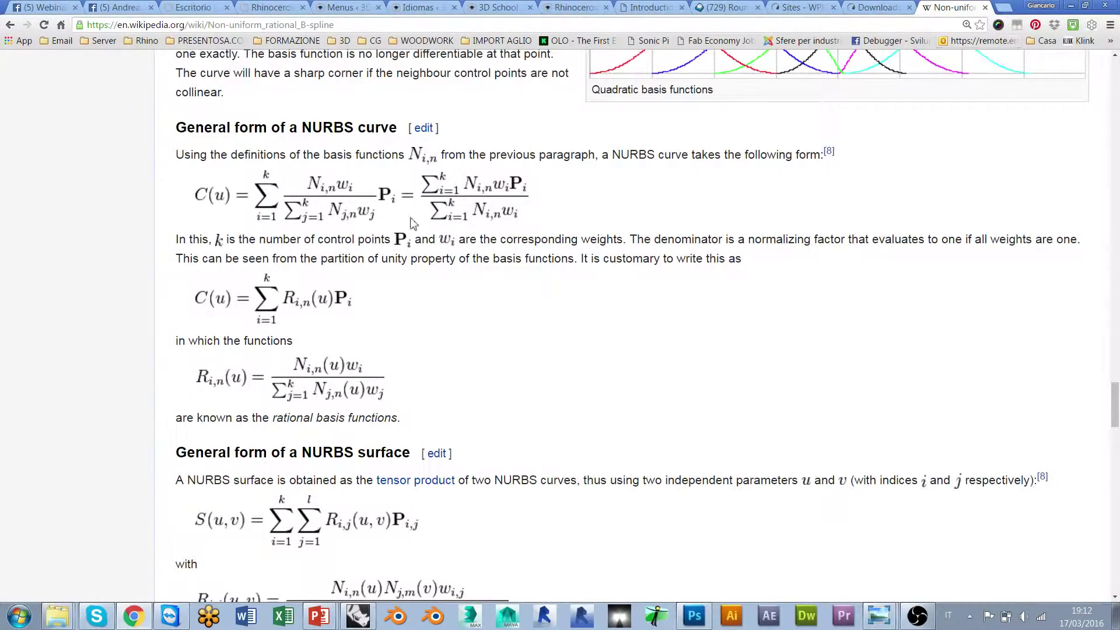
{"action": "scroll", "coordinate": [439, 221], "scroll_direction": "down", "scroll_amount": 3, "text": "ctrl"}
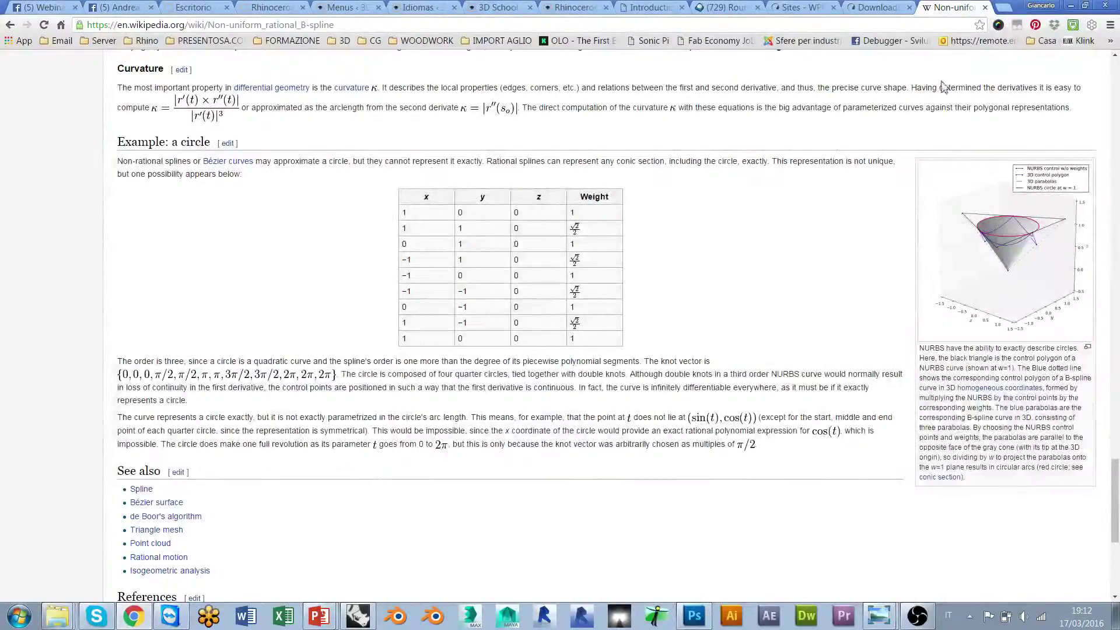
Step: Return to Rhino and point out end control points 1 and 6 of the GRADO 3 deformation diagram
{"action": "left_click", "coordinate": [1070, 5]}
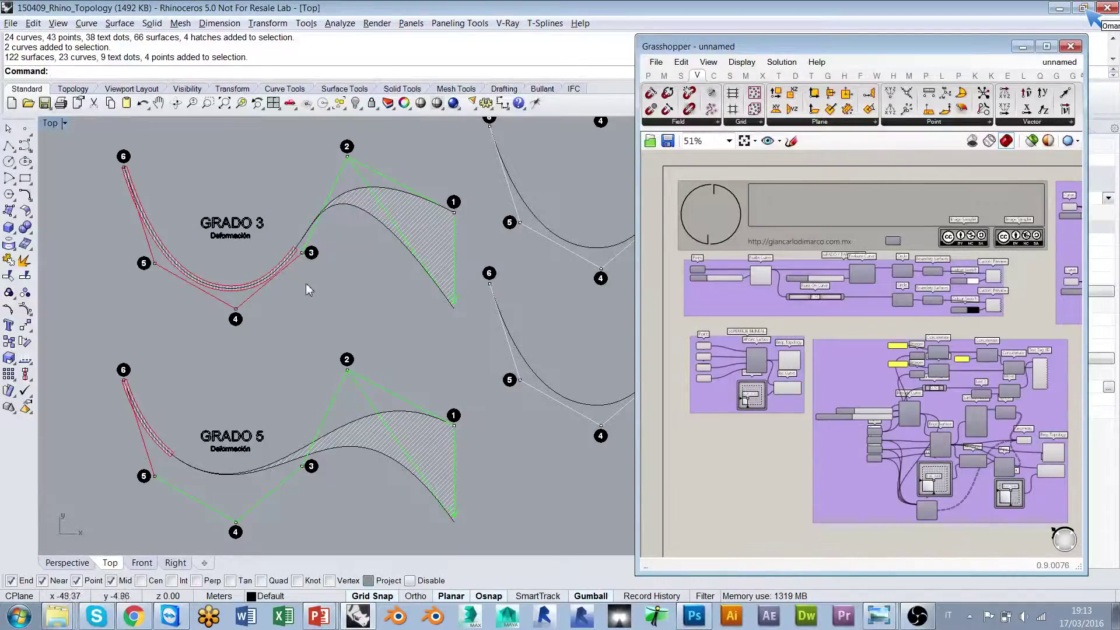
{"action": "scroll", "coordinate": [295, 290], "scroll_direction": "up", "scroll_amount": 10}
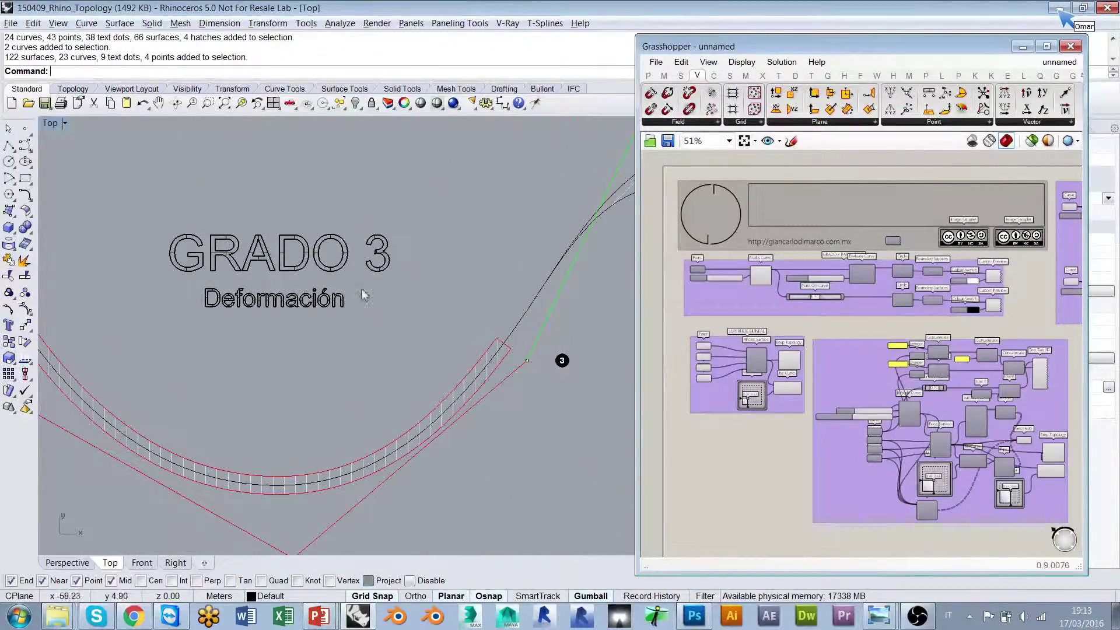
{"action": "scroll", "coordinate": [275, 283], "scroll_direction": "down", "scroll_amount": 8}
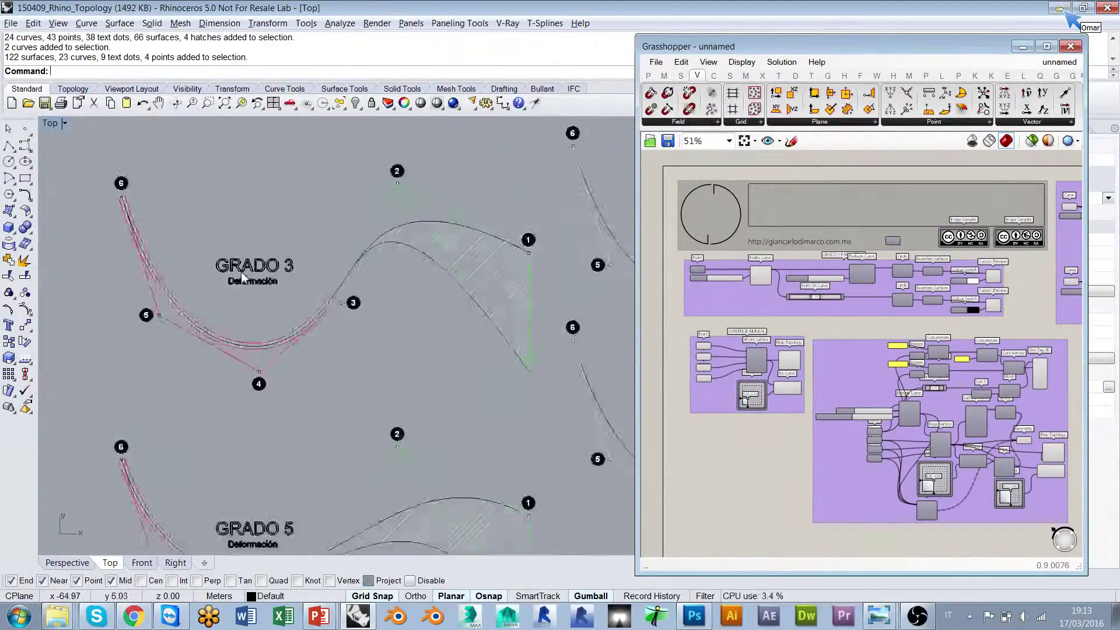
{"action": "scroll", "coordinate": [297, 223], "scroll_direction": "up", "scroll_amount": 5}
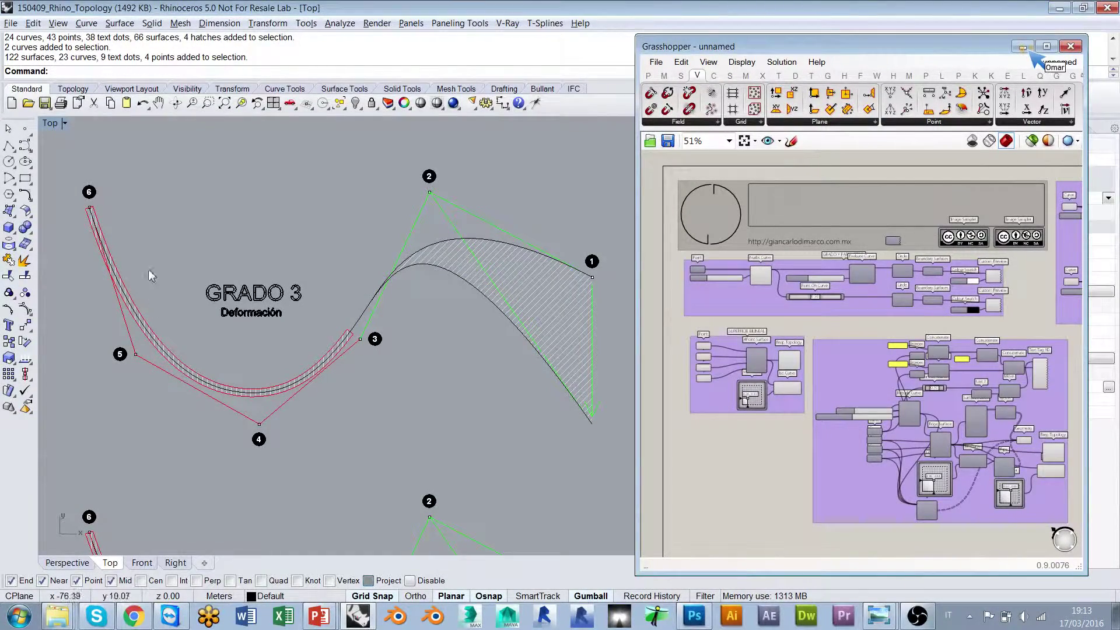
{"action": "left_click", "coordinate": [592, 277]}
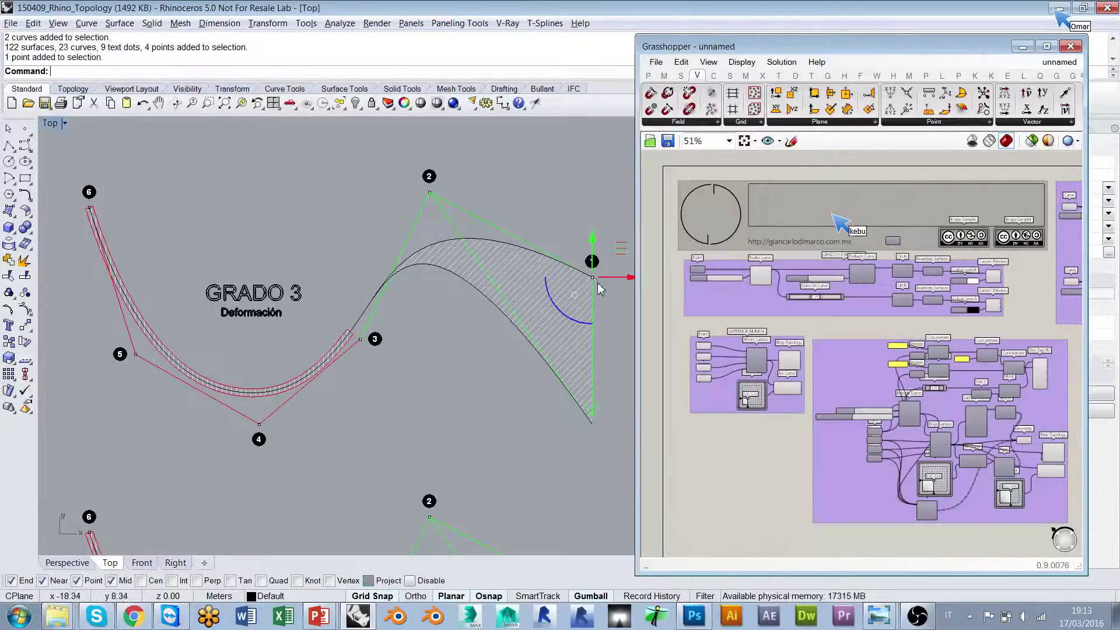
{"action": "left_click", "coordinate": [90, 208]}
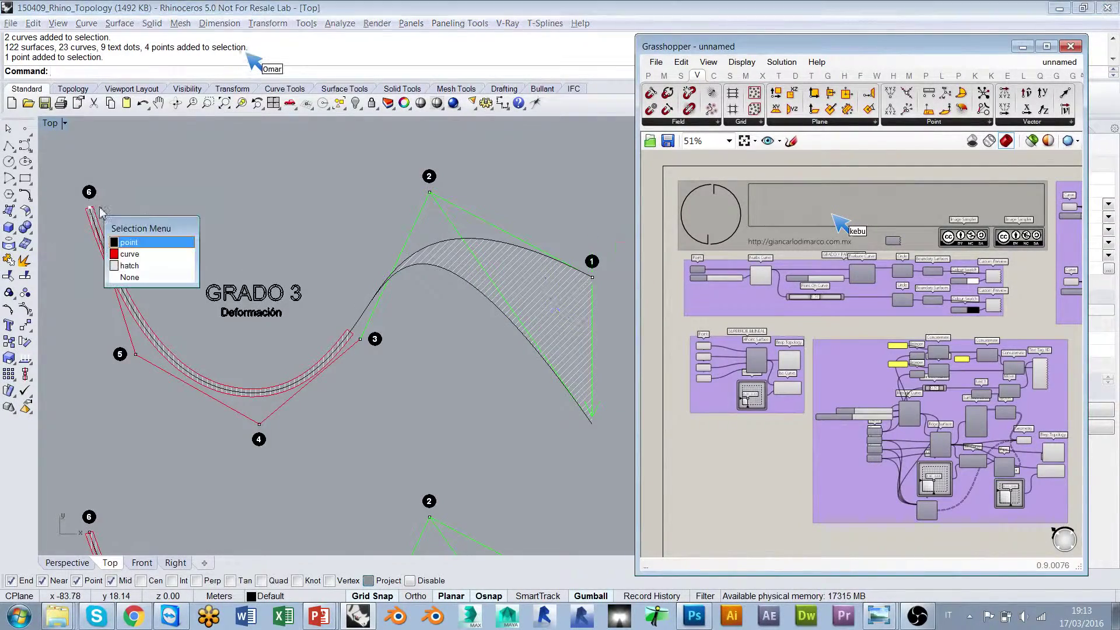
{"action": "left_click", "coordinate": [175, 196]}
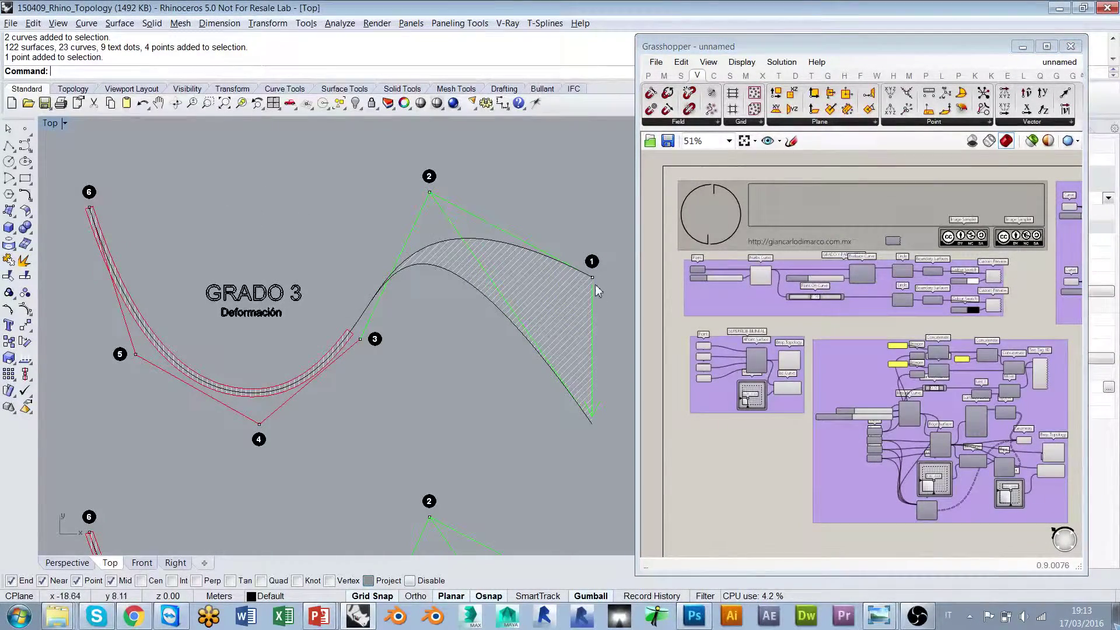
{"action": "mouse_move", "coordinate": [609, 309]}
{"action": "right_mouse_down"}
{"action": "mouse_move", "coordinate": [565, 307]}
{"action": "mouse_move", "coordinate": [595, 313]}
{"action": "right_mouse_up"}
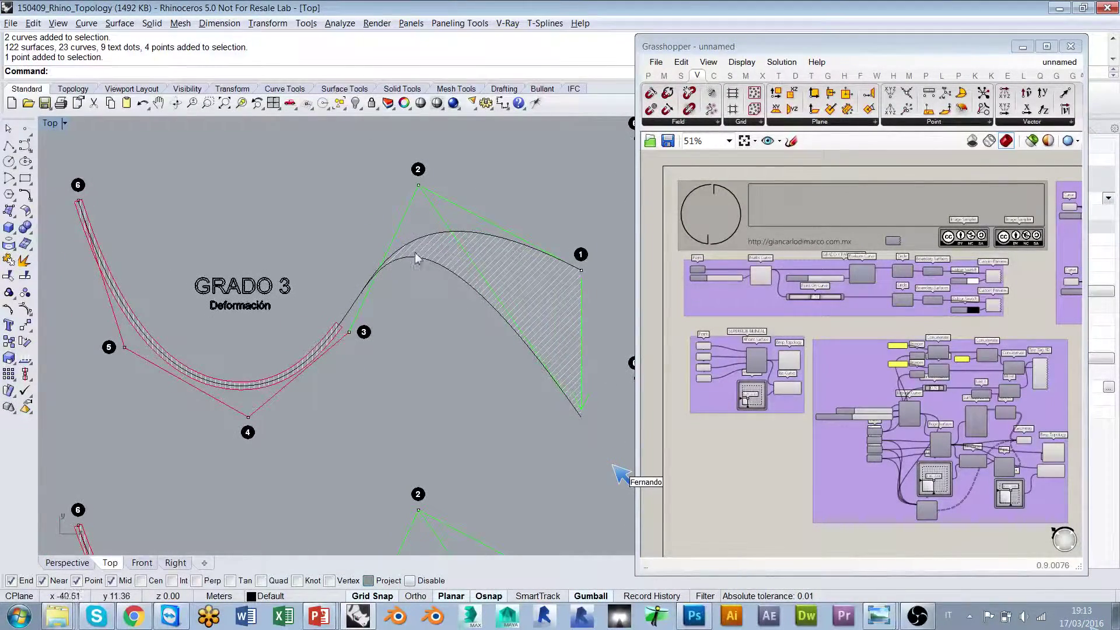
Step: Highlight control point 1 and the lower, deformed curve of the GRADO 3 diagram, and clear the selection
{"action": "left_click", "coordinate": [581, 271]}
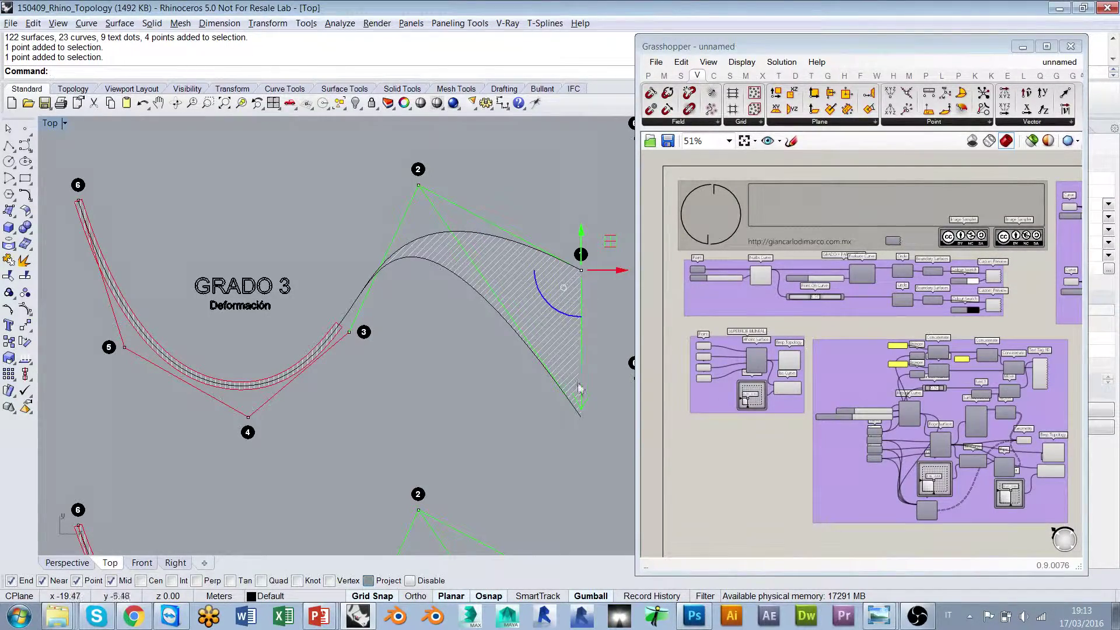
{"action": "left_click", "coordinate": [475, 298]}
{"action": "left_click", "coordinate": [509, 328]}
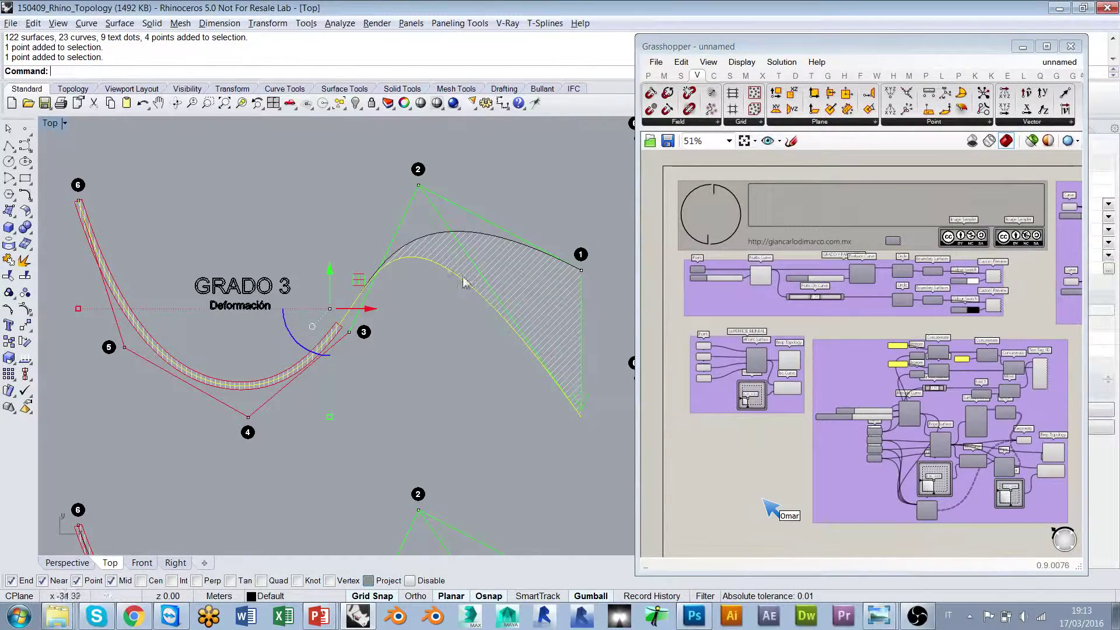
{"action": "left_click", "coordinate": [425, 364]}
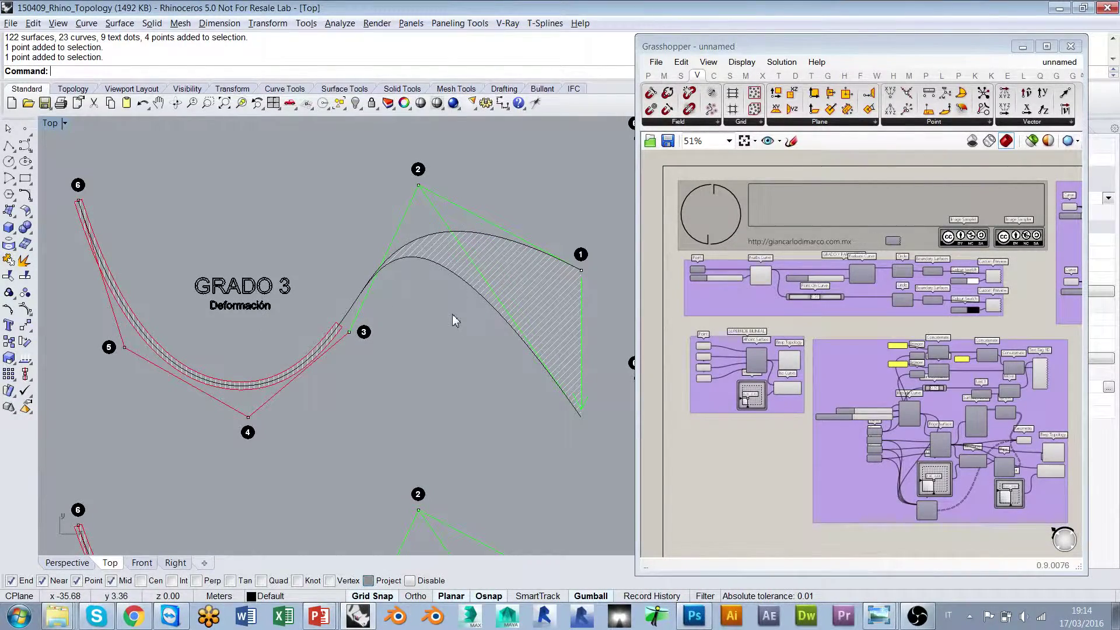
Step: Select the original and deformed GRADO 3 curves together to compare them, and deselect both
{"action": "left_click", "coordinate": [496, 237]}
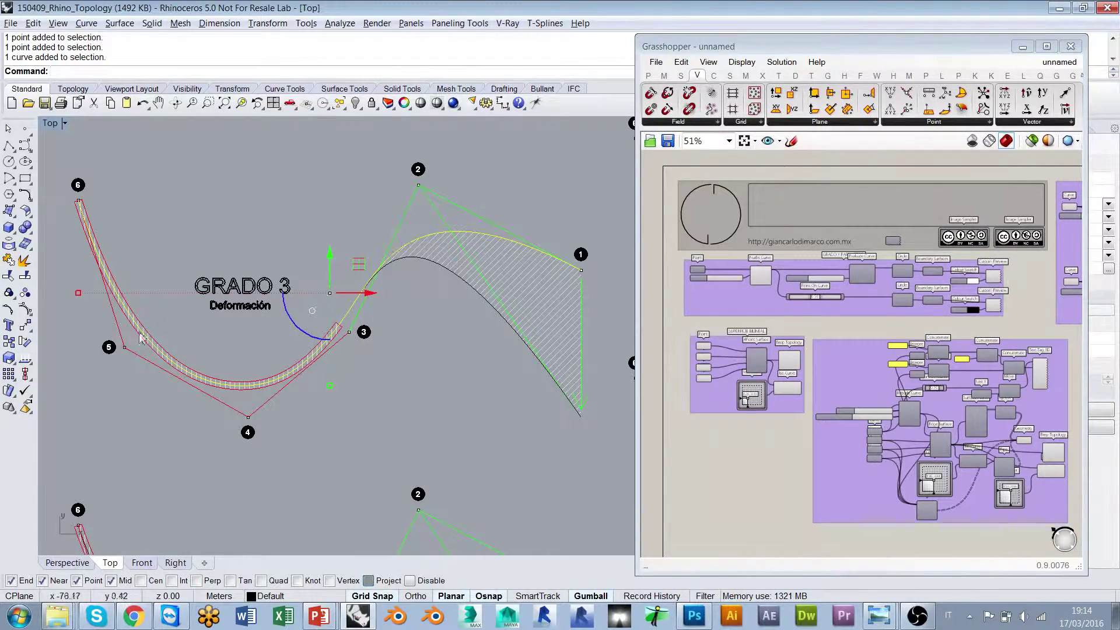
{"action": "left_click", "coordinate": [490, 311]}
{"action": "left_click", "coordinate": [522, 340]}
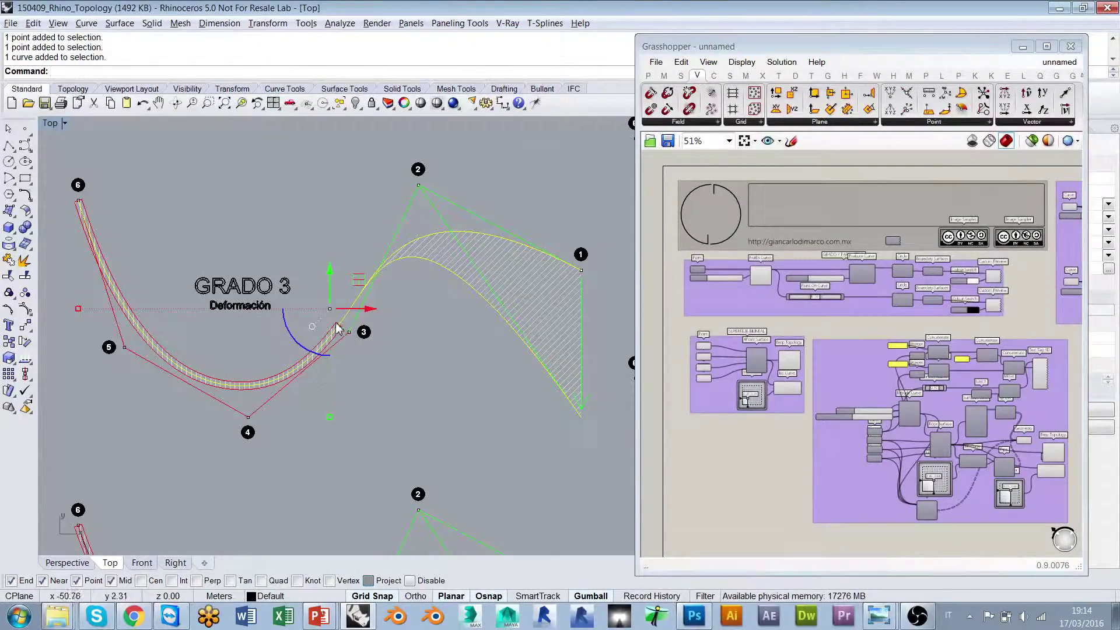
{"action": "left_click", "coordinate": [408, 272]}
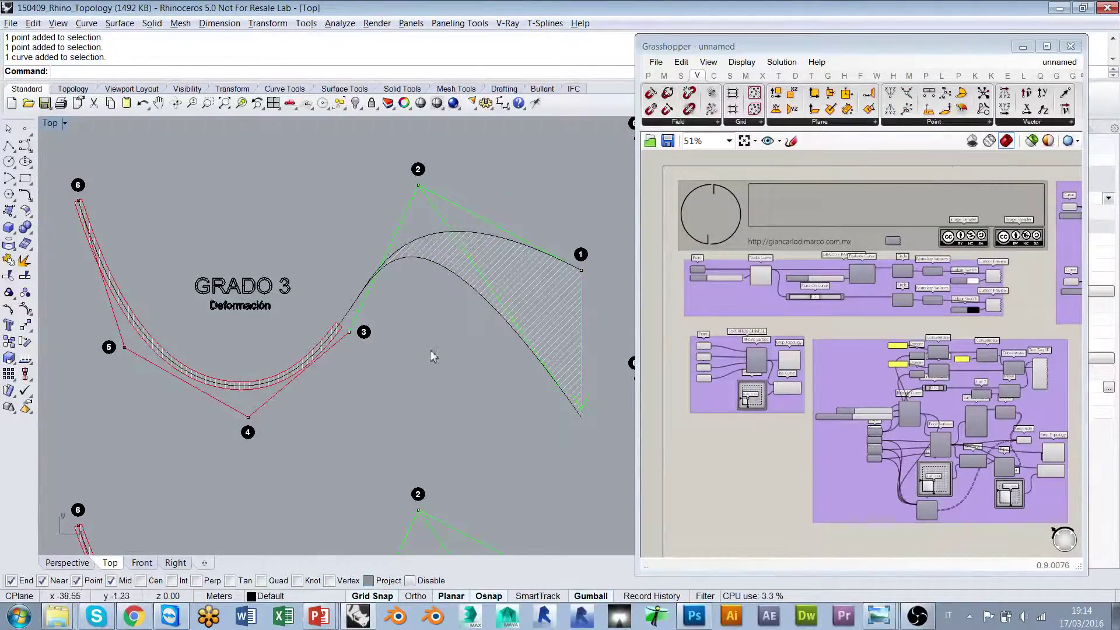
Step: Select the original and deformed curves of the GRADO 5 diagram together for comparison
{"action": "right_click_drag", "start_coordinate": [430, 450], "coordinate": [433, 347]}
{"action": "scroll", "coordinate": [420, 361], "scroll_direction": "down", "scroll_amount": 4}
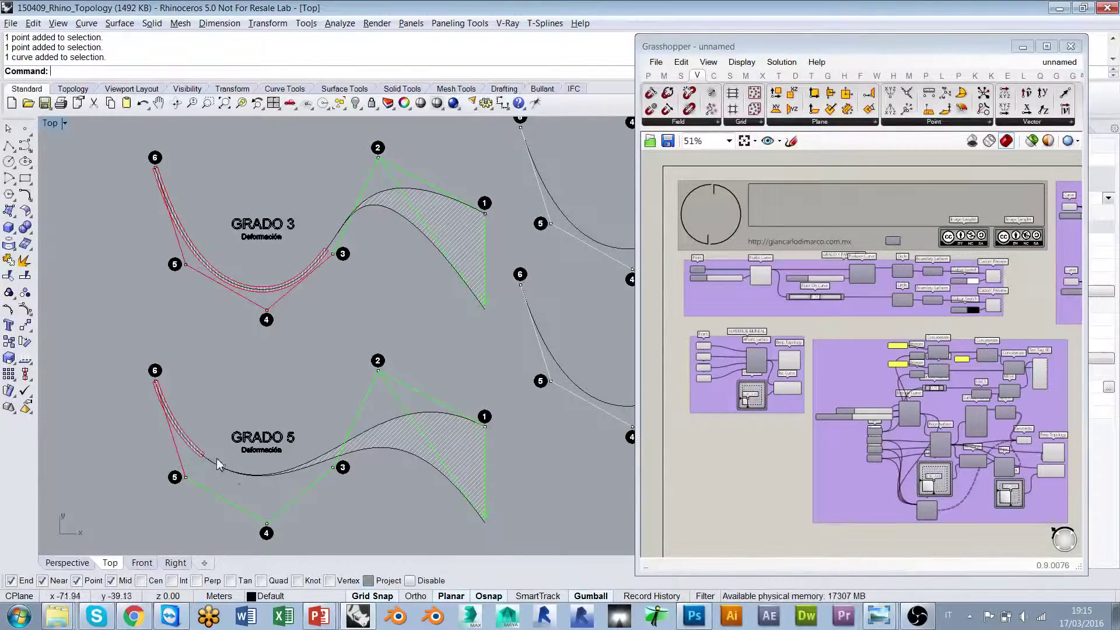
{"action": "scroll", "coordinate": [306, 350], "scroll_direction": "up", "scroll_amount": 8}
{"action": "scroll", "coordinate": [327, 362], "scroll_direction": "down", "scroll_amount": 4}
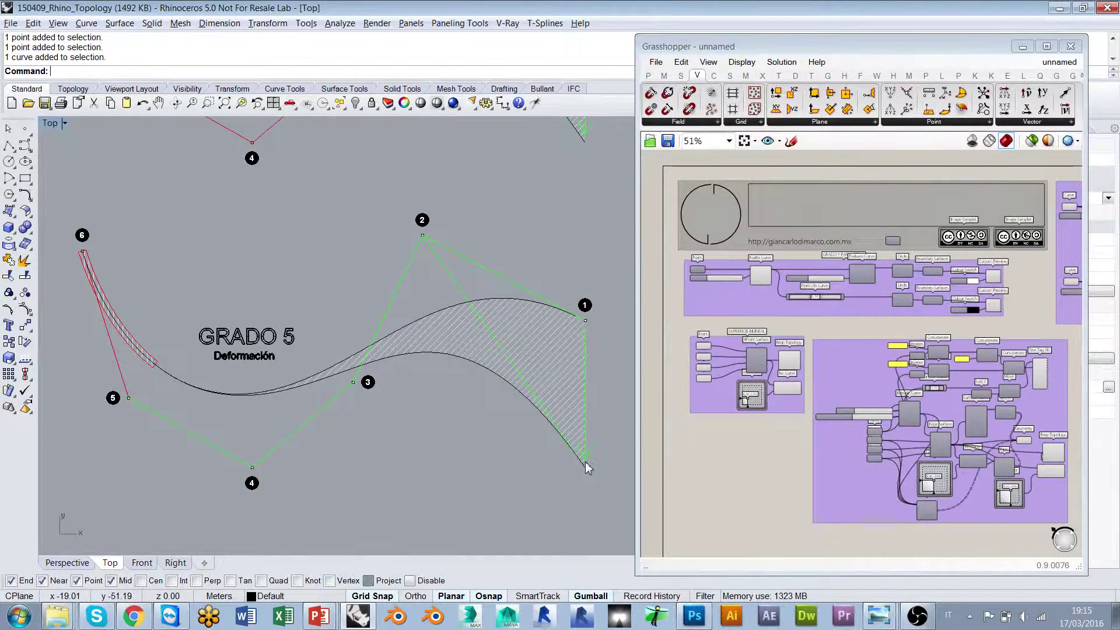
{"action": "left_click", "coordinate": [448, 350]}
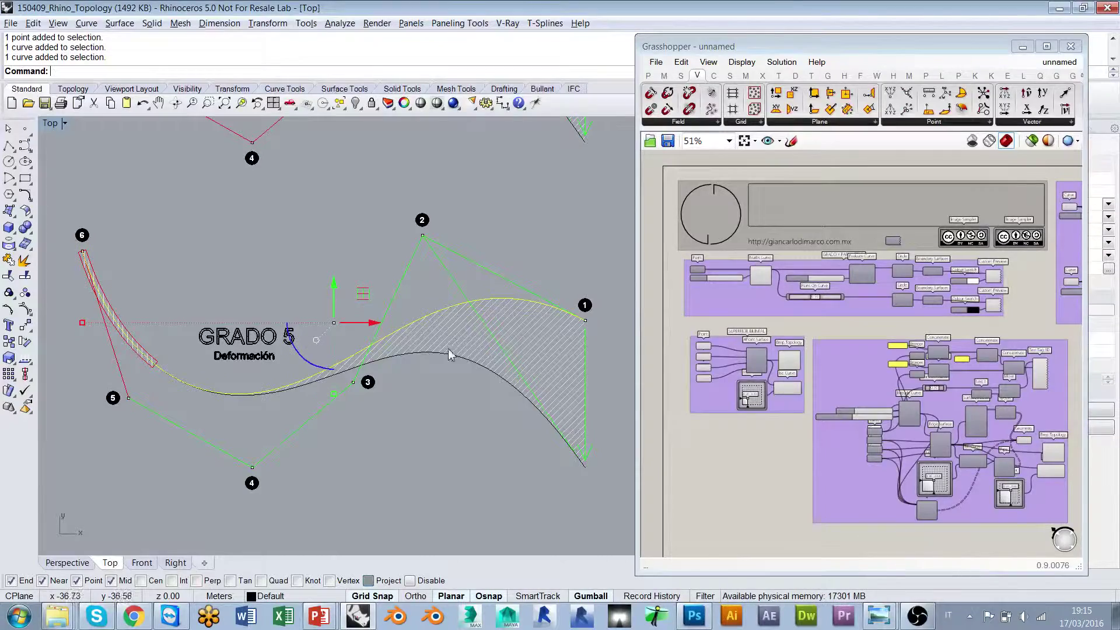
{"action": "left_click", "coordinate": [486, 394]}
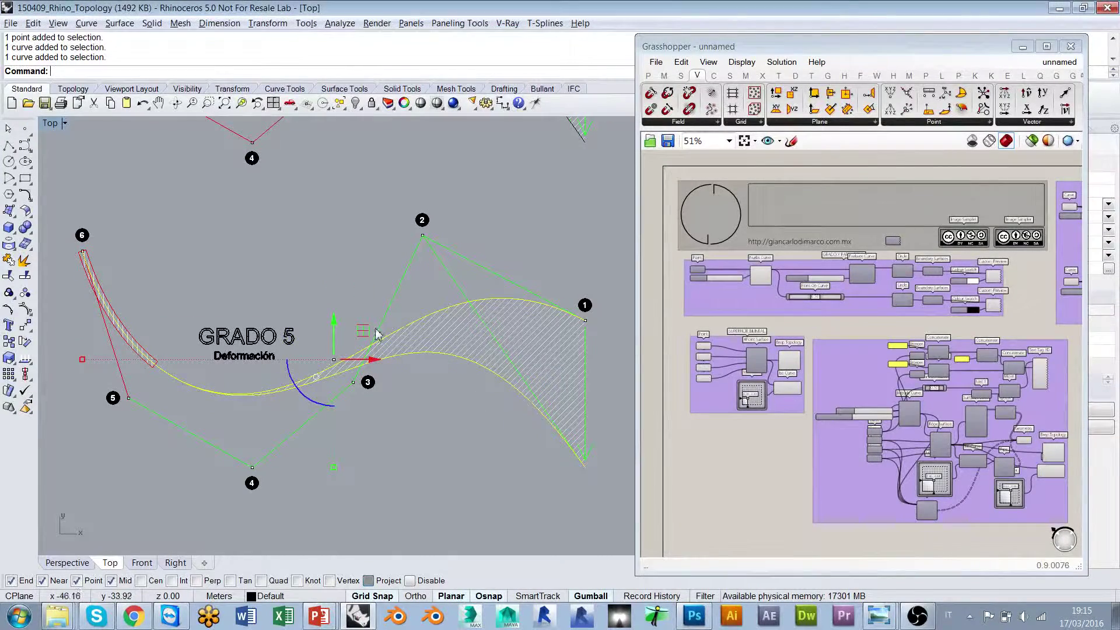